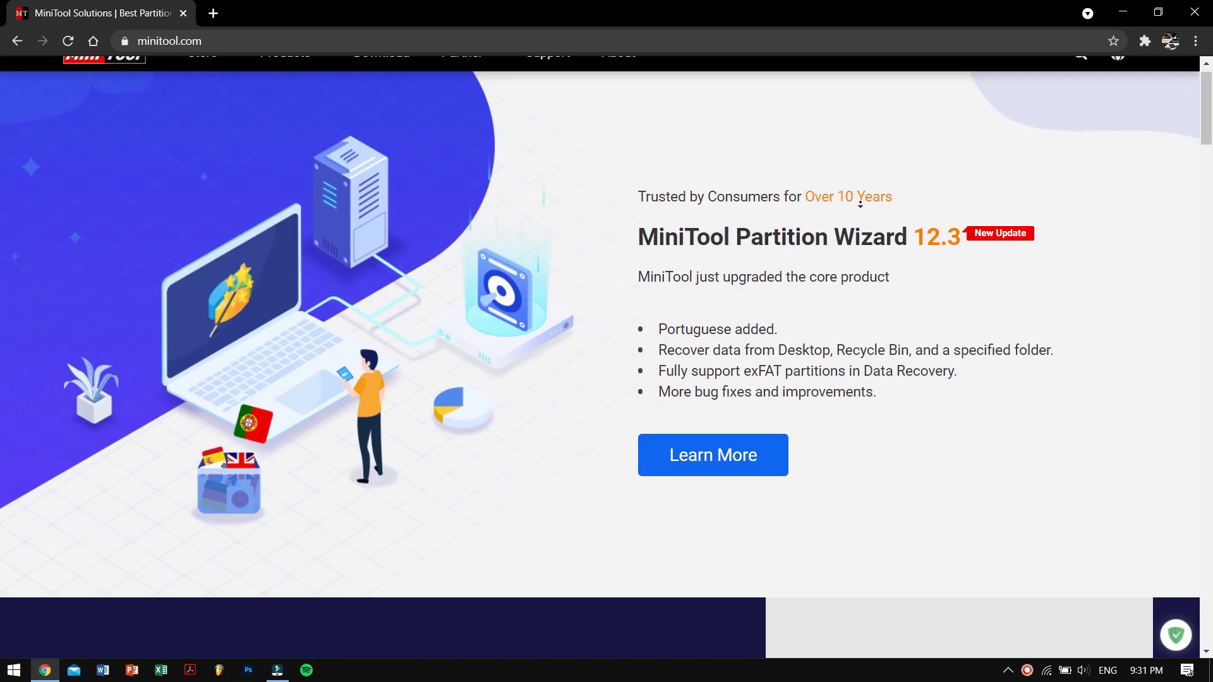
# Scroll the minitool.com homepage past the Partition Wizard 12.3 news to the MiniTool MovieMaker Free section
pyautogui.scroll(-3, 860, 203)
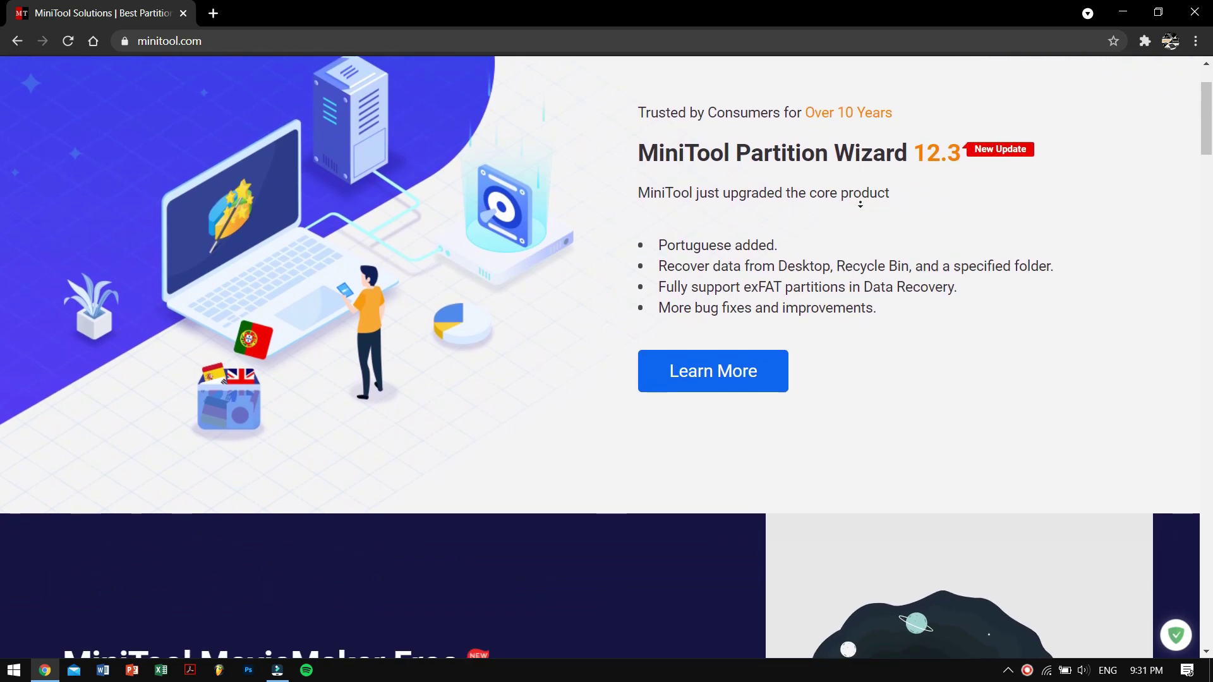
pyautogui.scroll(-3, 860, 203)
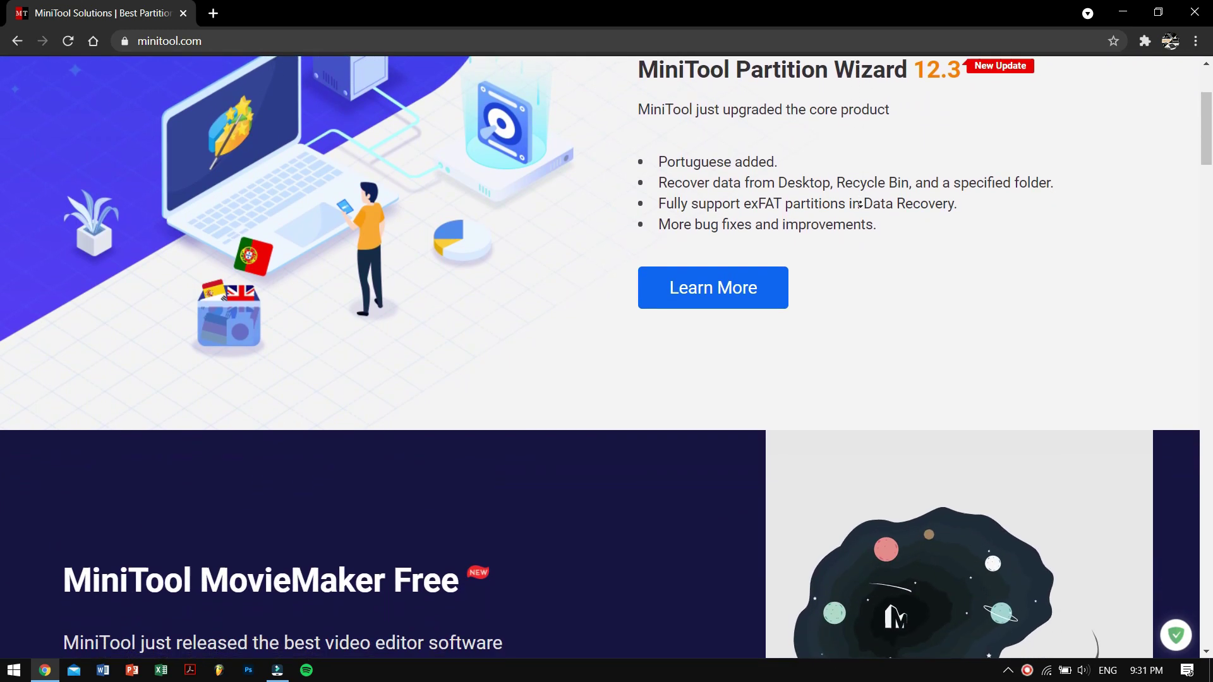
pyautogui.scroll(-3, 859, 203)
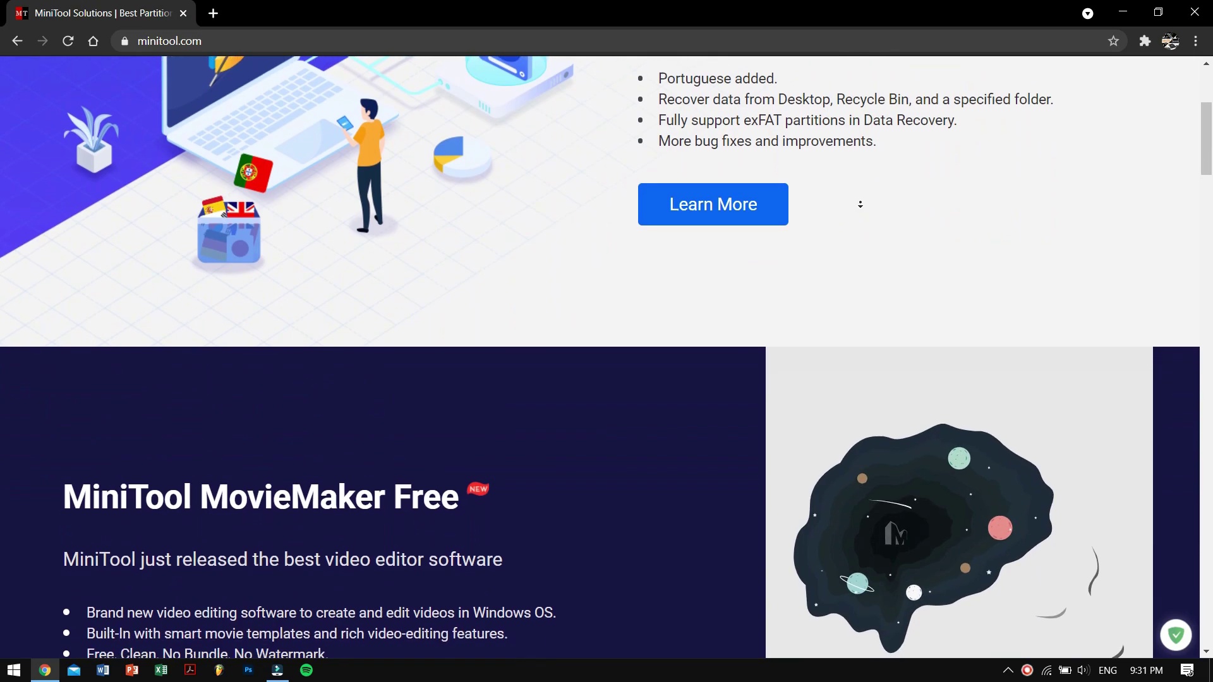
pyautogui.scroll(-1, 860, 204)
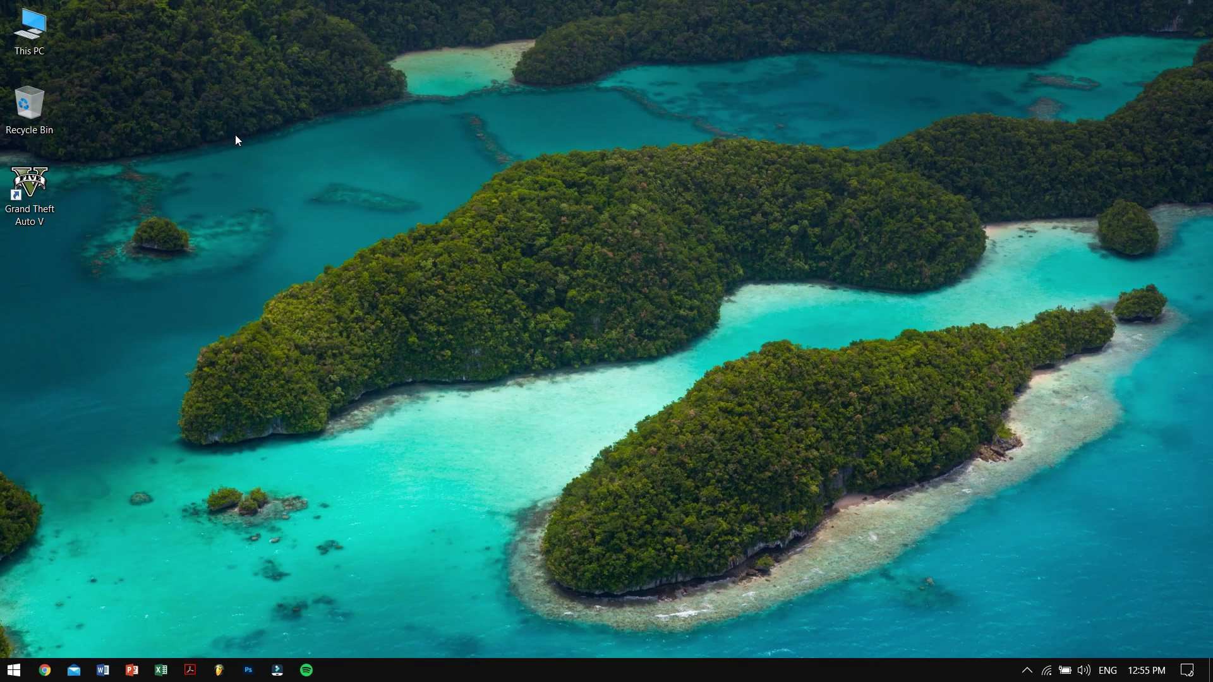
pyautogui.rightClick(39, 39)
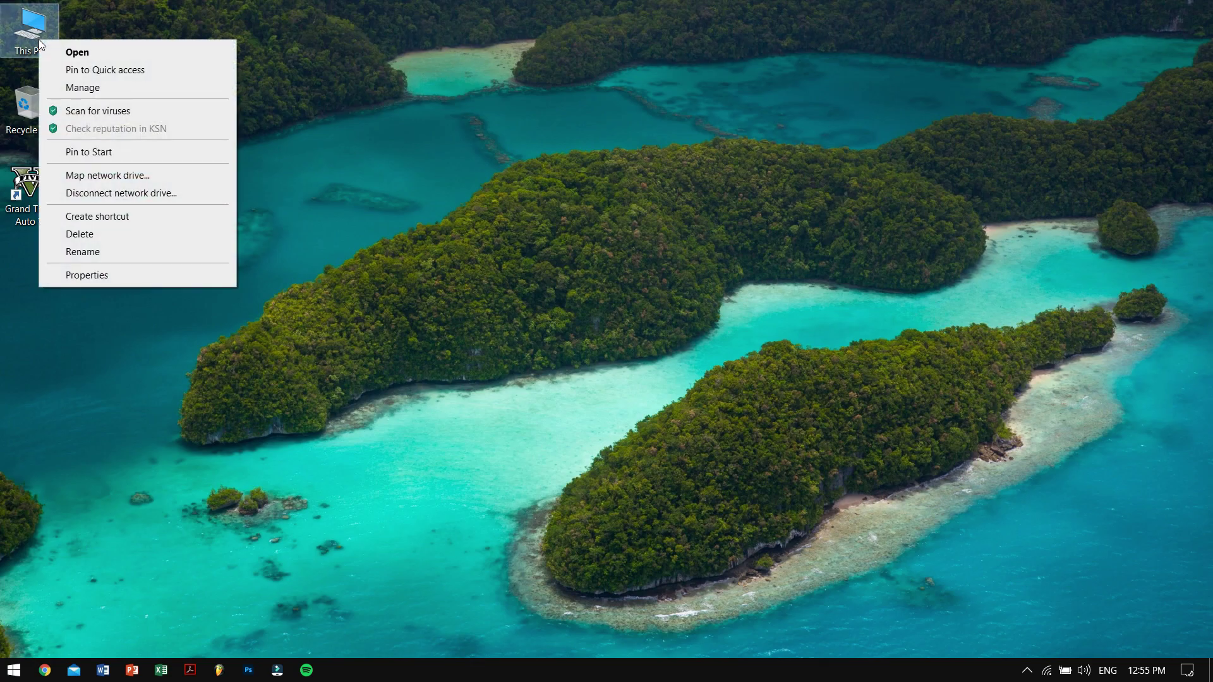
pyautogui.click(106, 92)
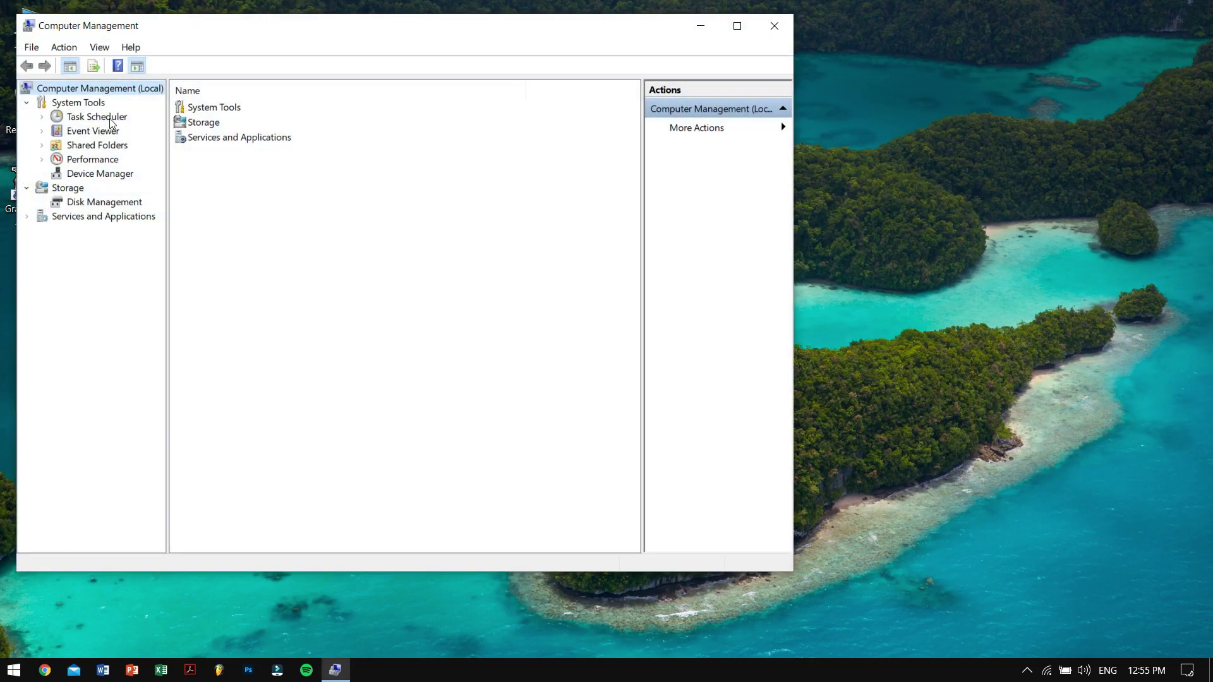
pyautogui.click(100, 202)
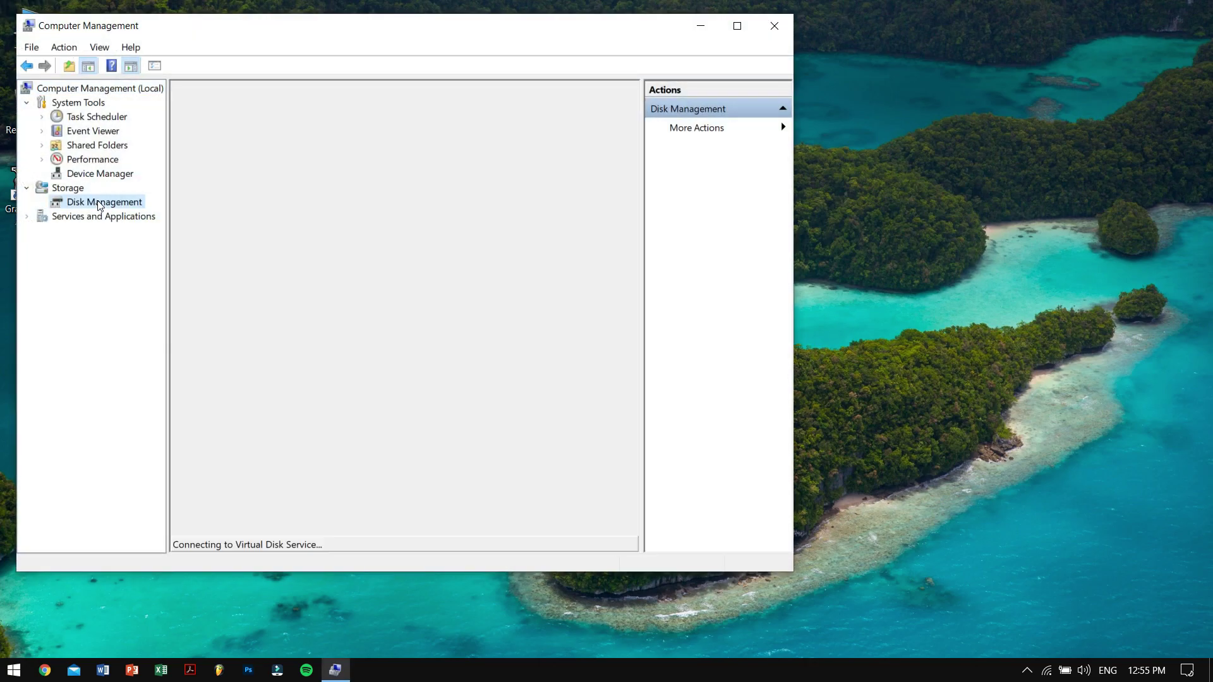
pyautogui.moveTo(374, 36); pyautogui.dragTo(537, 77)
pyautogui.click(408, 250)
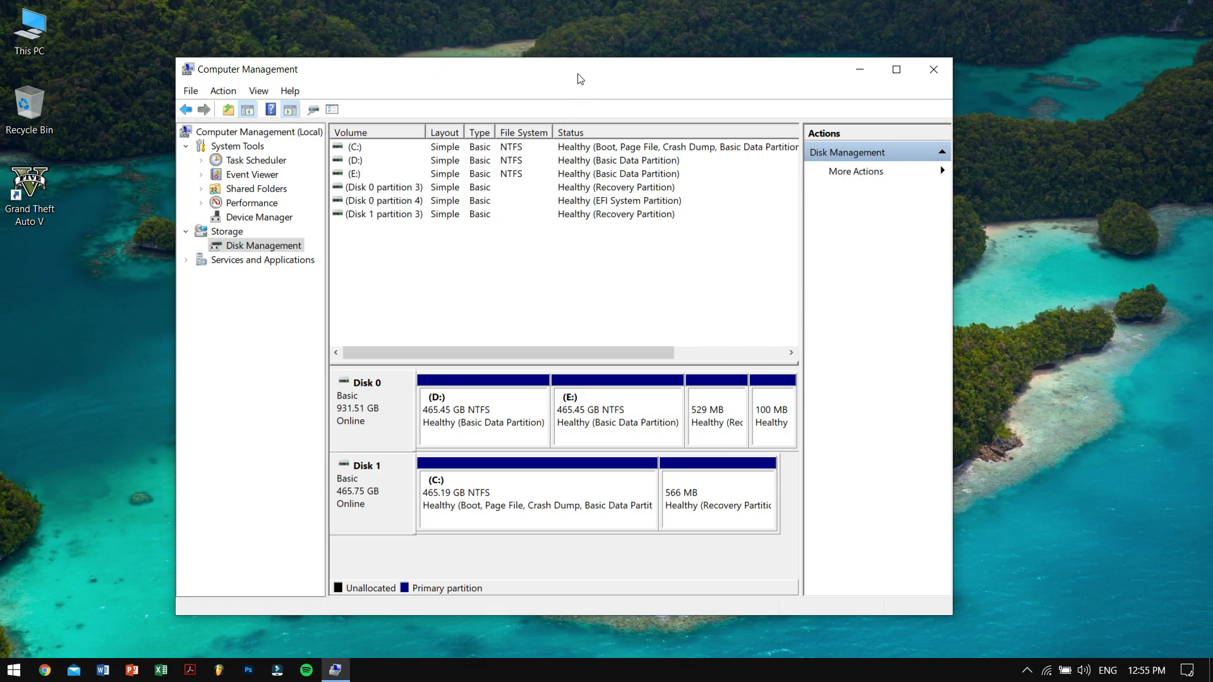
pyautogui.moveTo(577, 76); pyautogui.dragTo(607, 70)
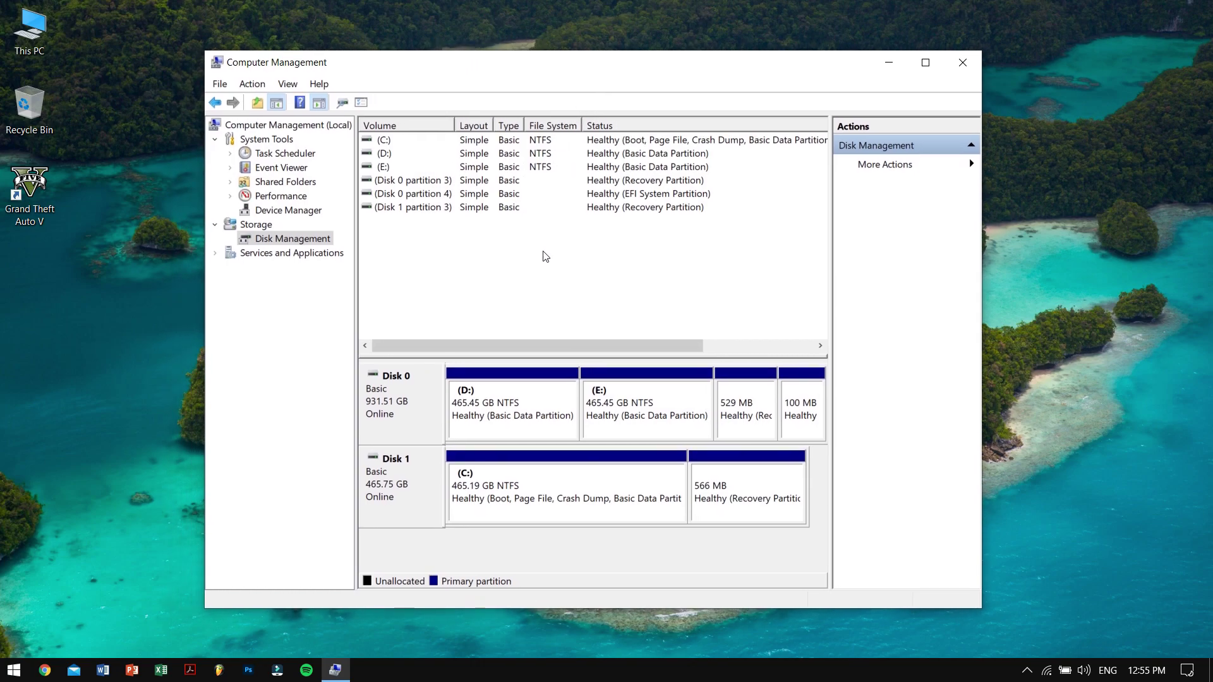
pyautogui.rightClick(525, 394)
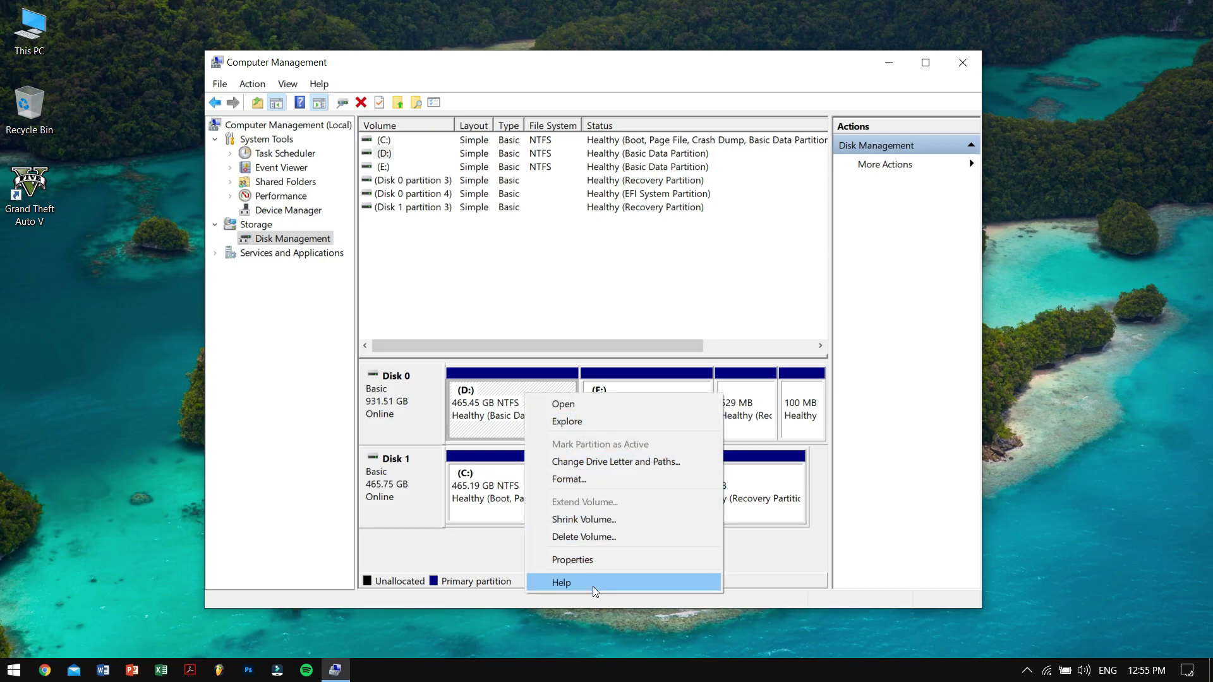
pyautogui.click(642, 279)
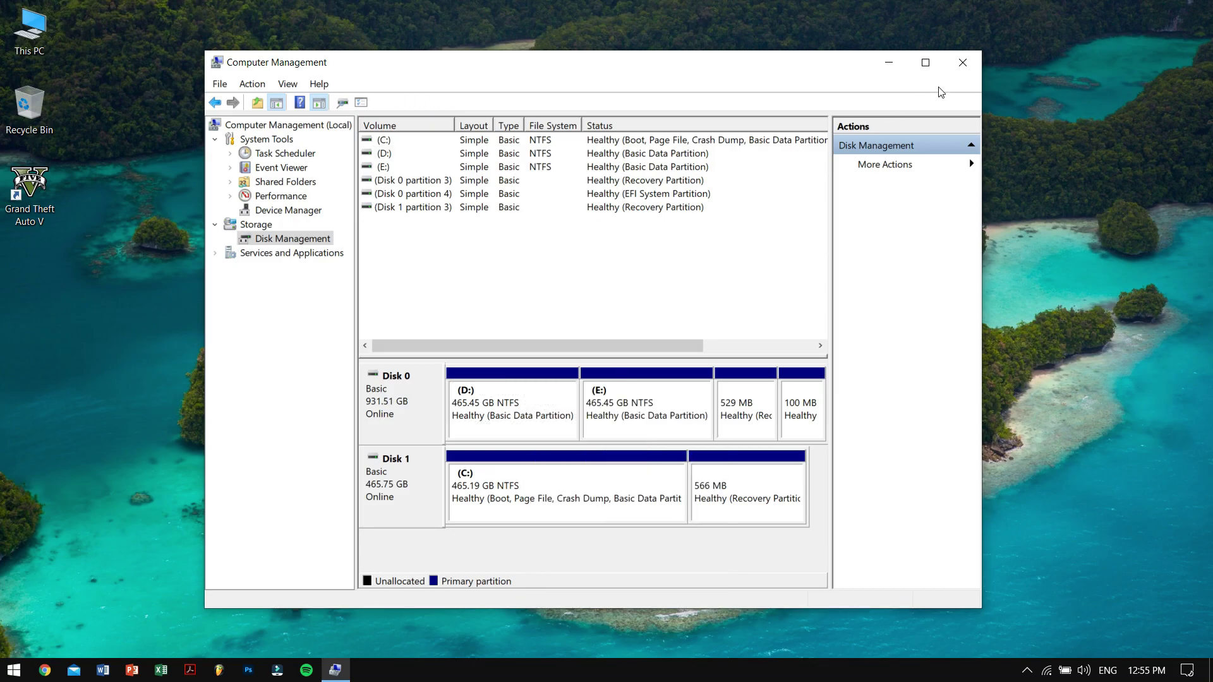
# Close Computer Management, launch MiniTool Partition Wizard from the Start menu, and nudge its window up
pyautogui.click(976, 63)
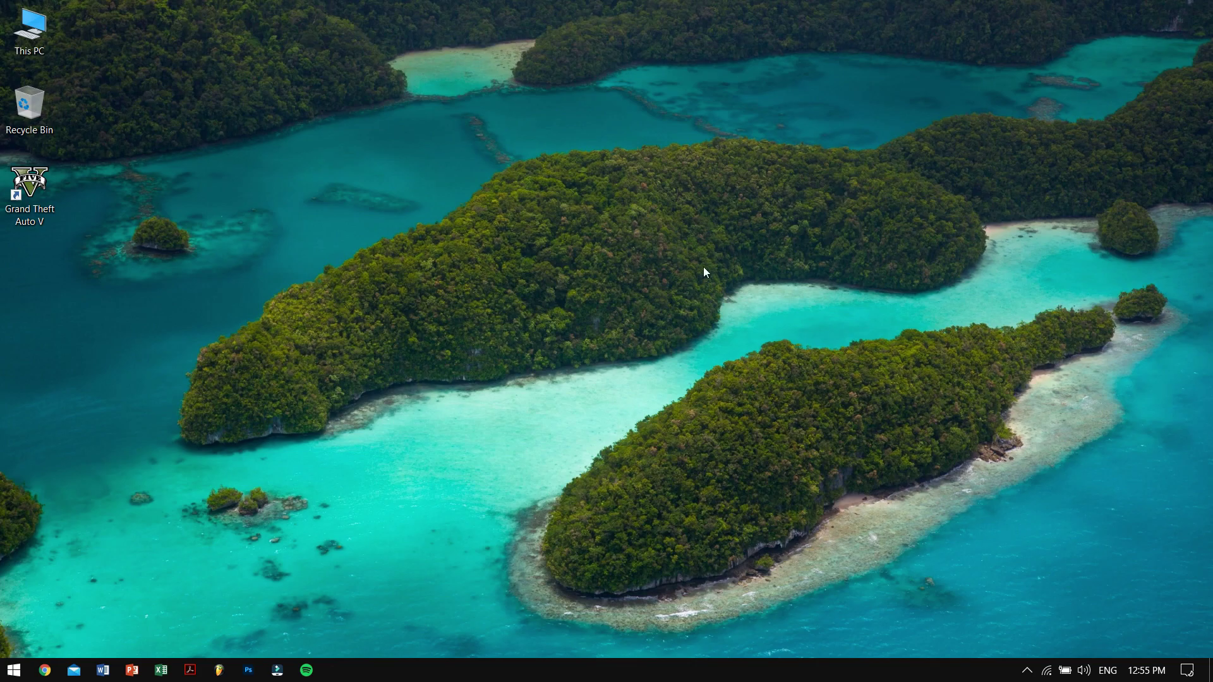
pyautogui.click(14, 670)
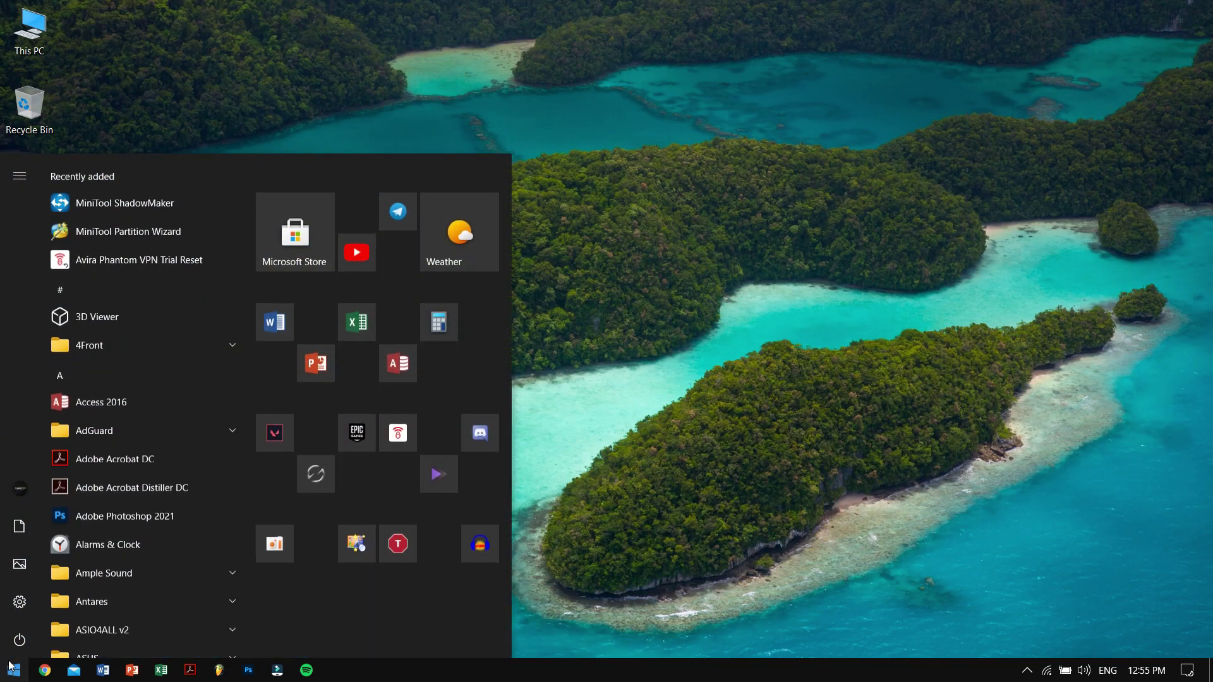
pyautogui.click(179, 223)
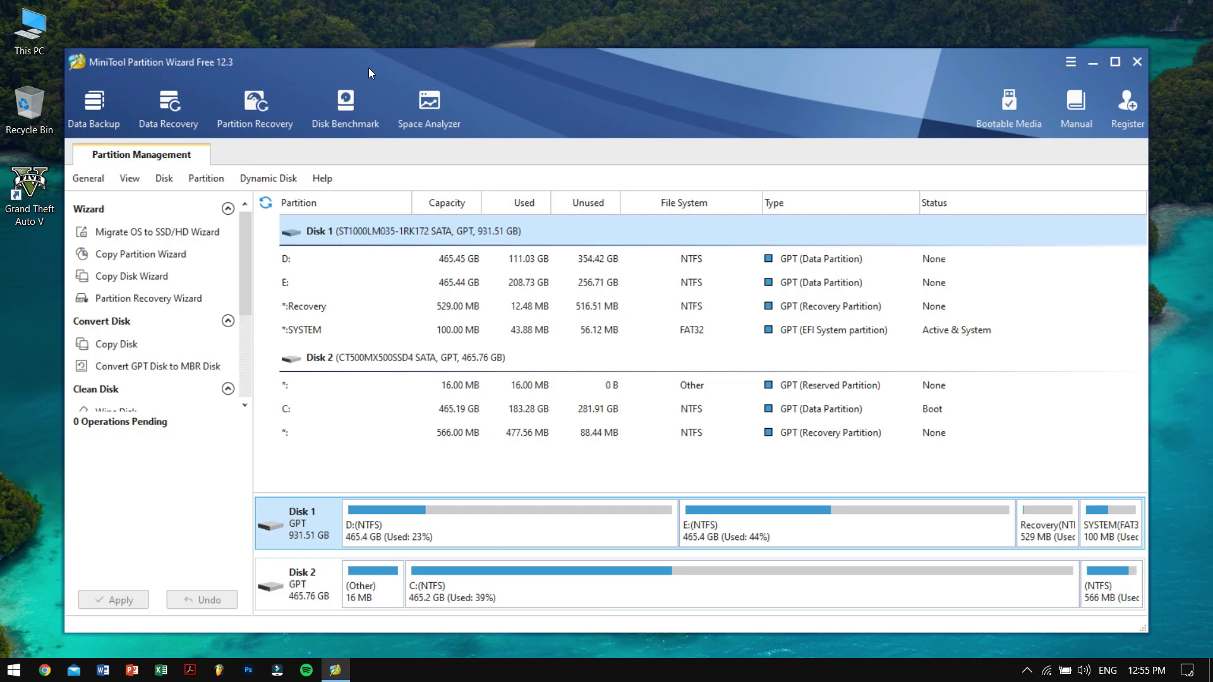
pyautogui.moveTo(368, 68); pyautogui.dragTo(367, 62)
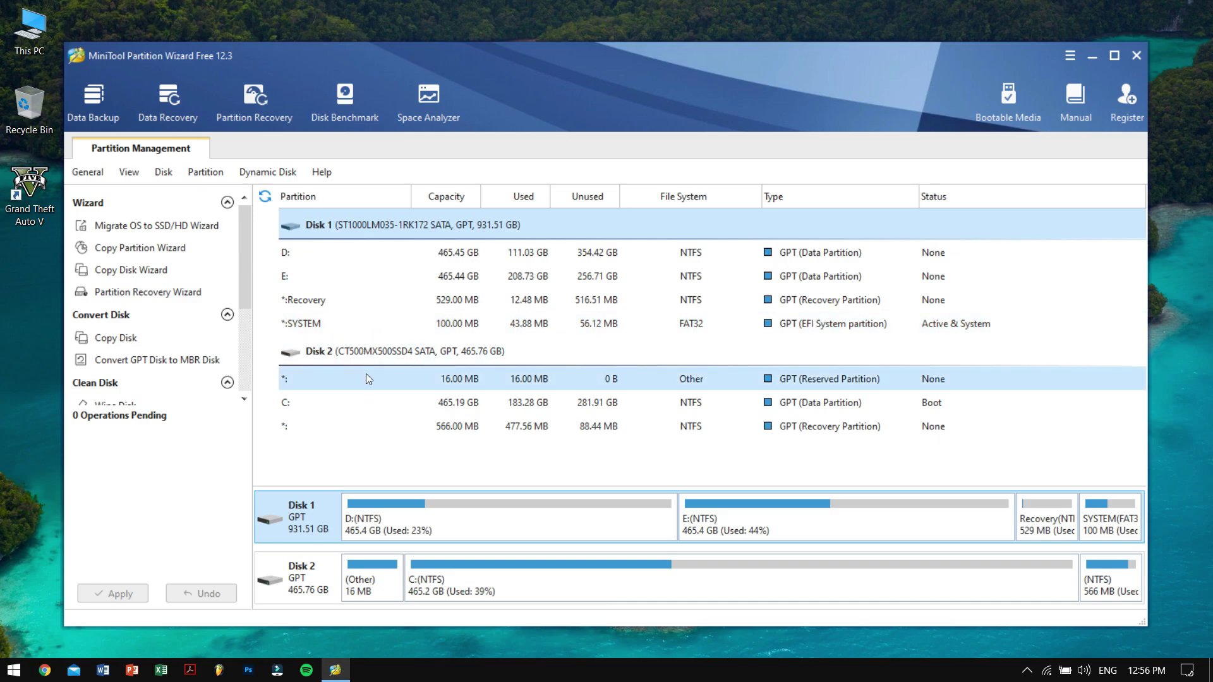
pyautogui.click(483, 319)
pyautogui.click(487, 299)
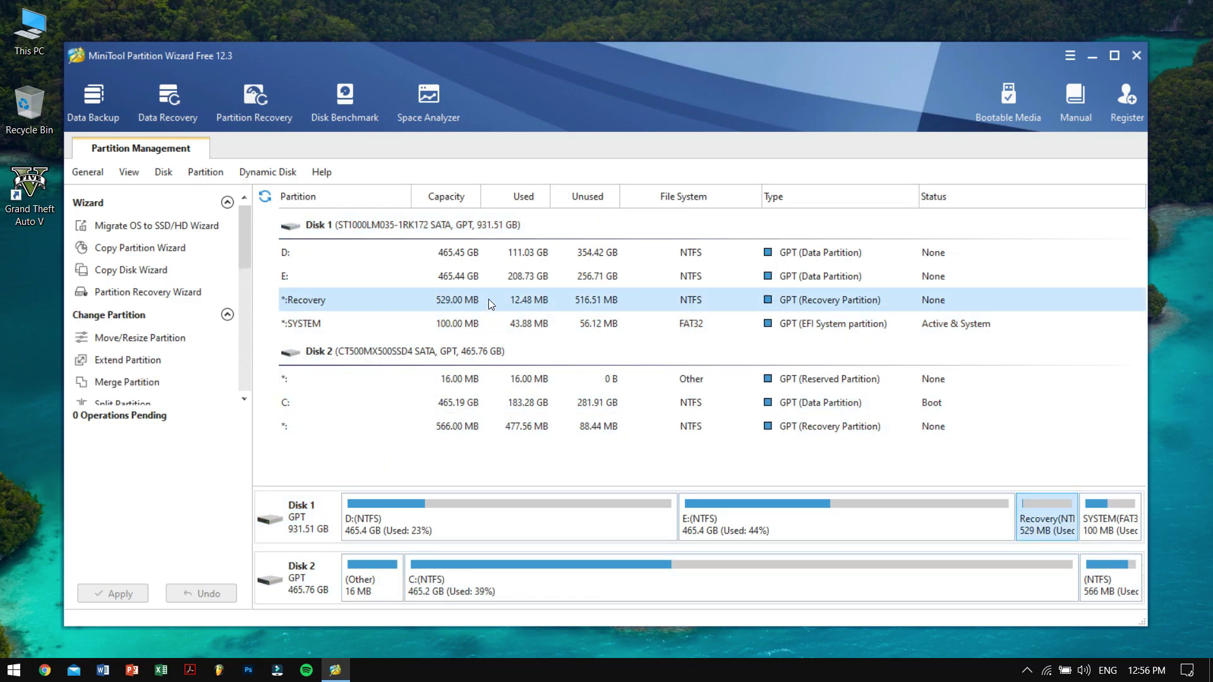
pyautogui.click(347, 401)
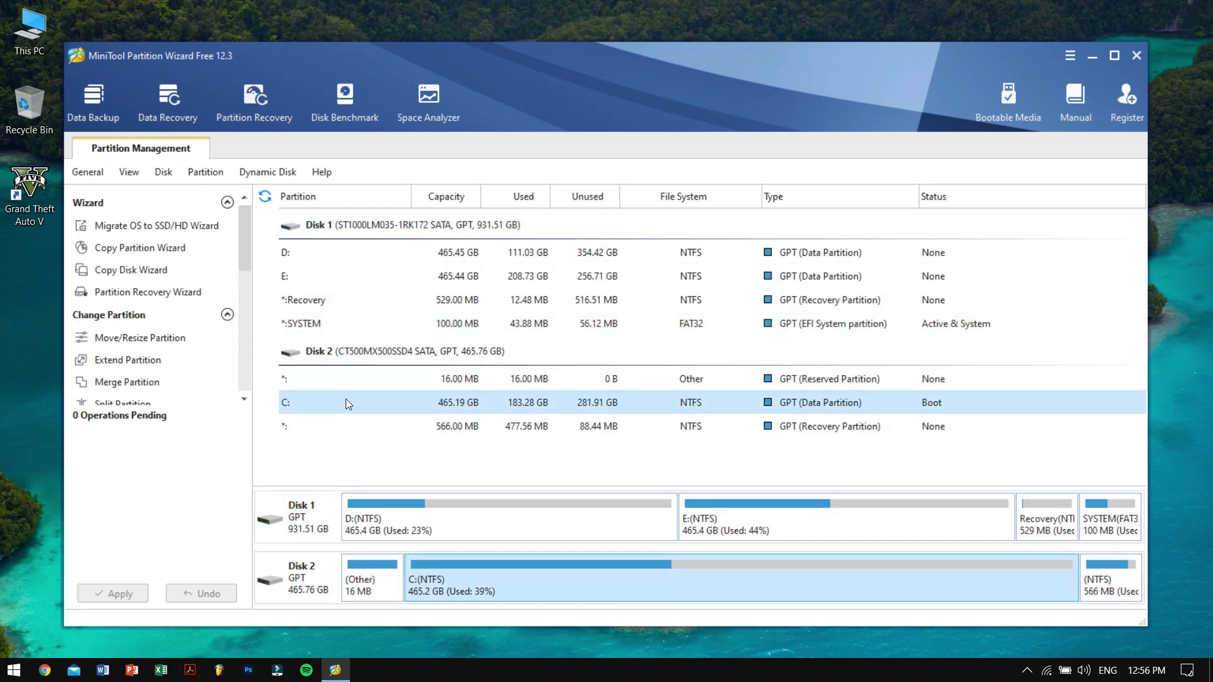
pyautogui.click(395, 263)
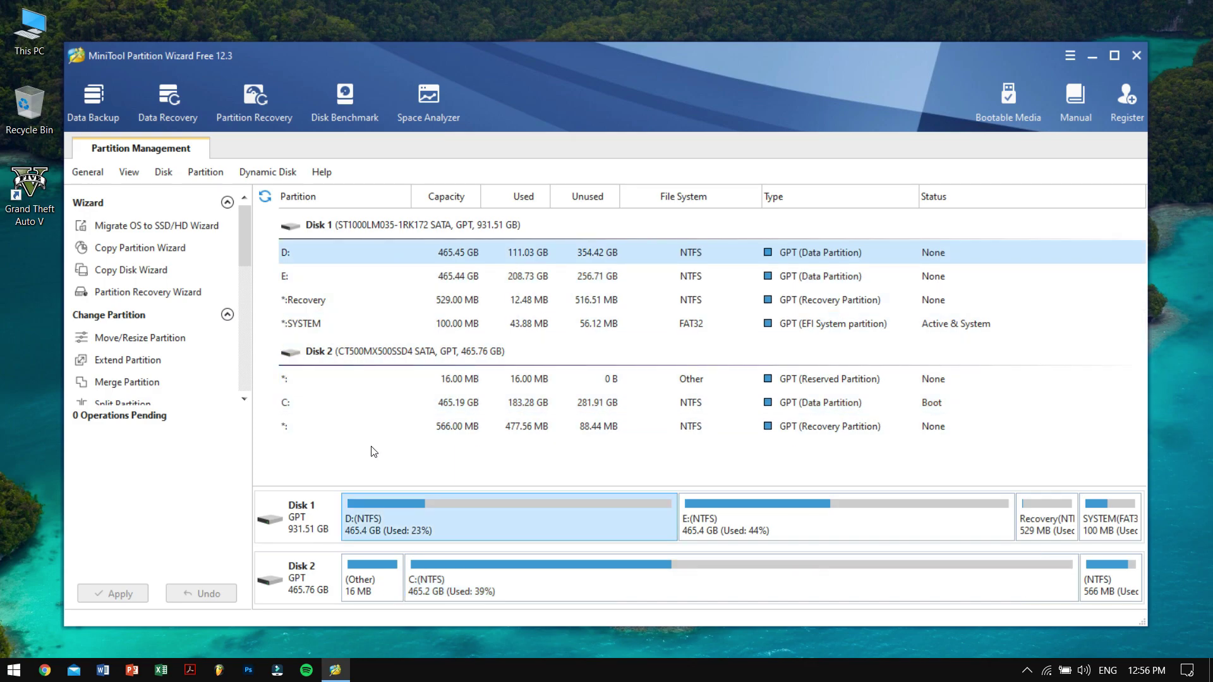
pyautogui.click(427, 225)
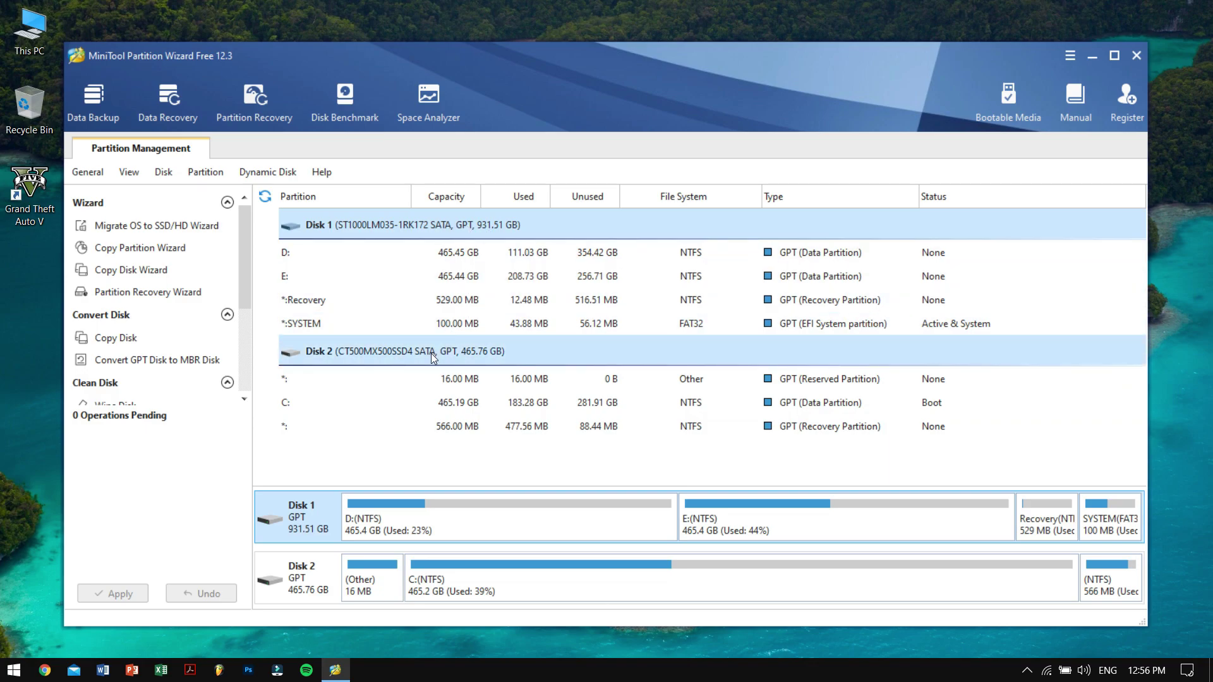
pyautogui.click(550, 358)
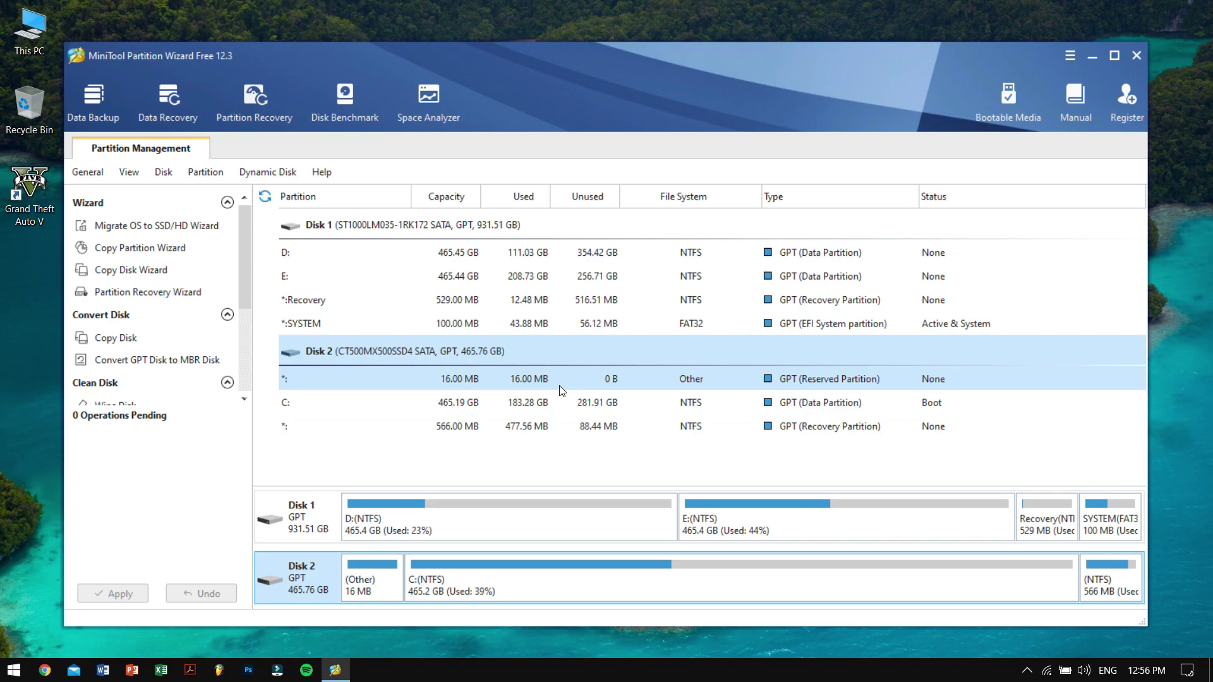
pyautogui.click(85, 96)
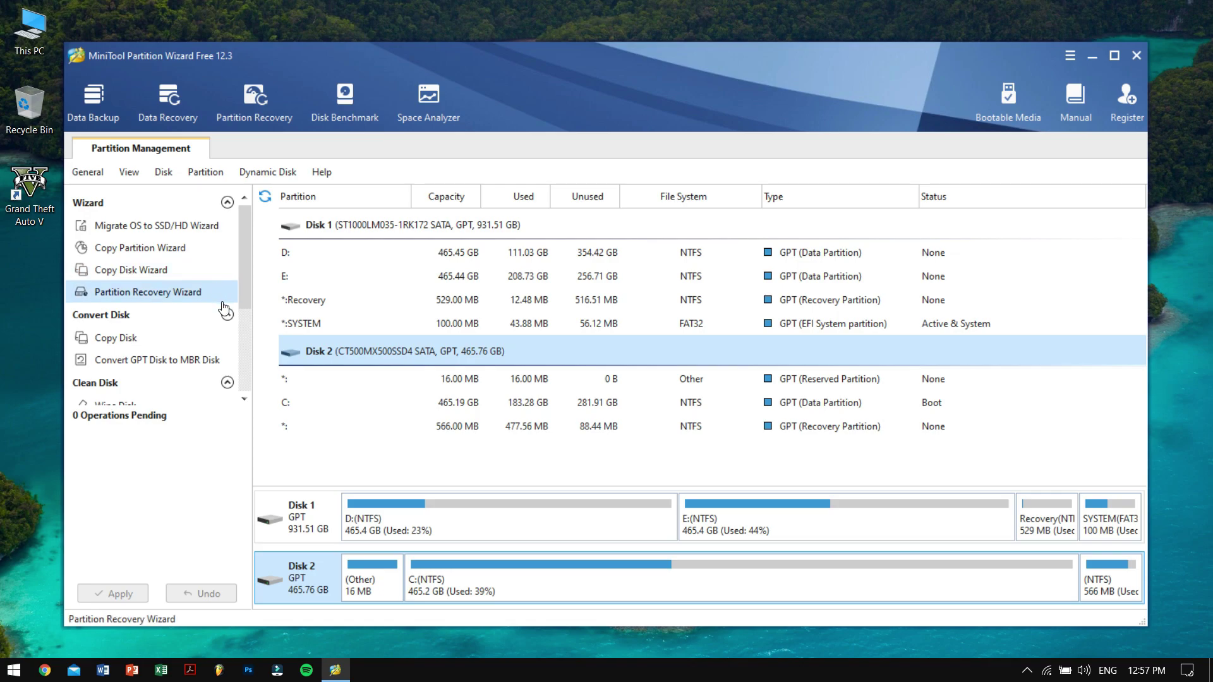
pyautogui.click(228, 316)
pyautogui.click(228, 317)
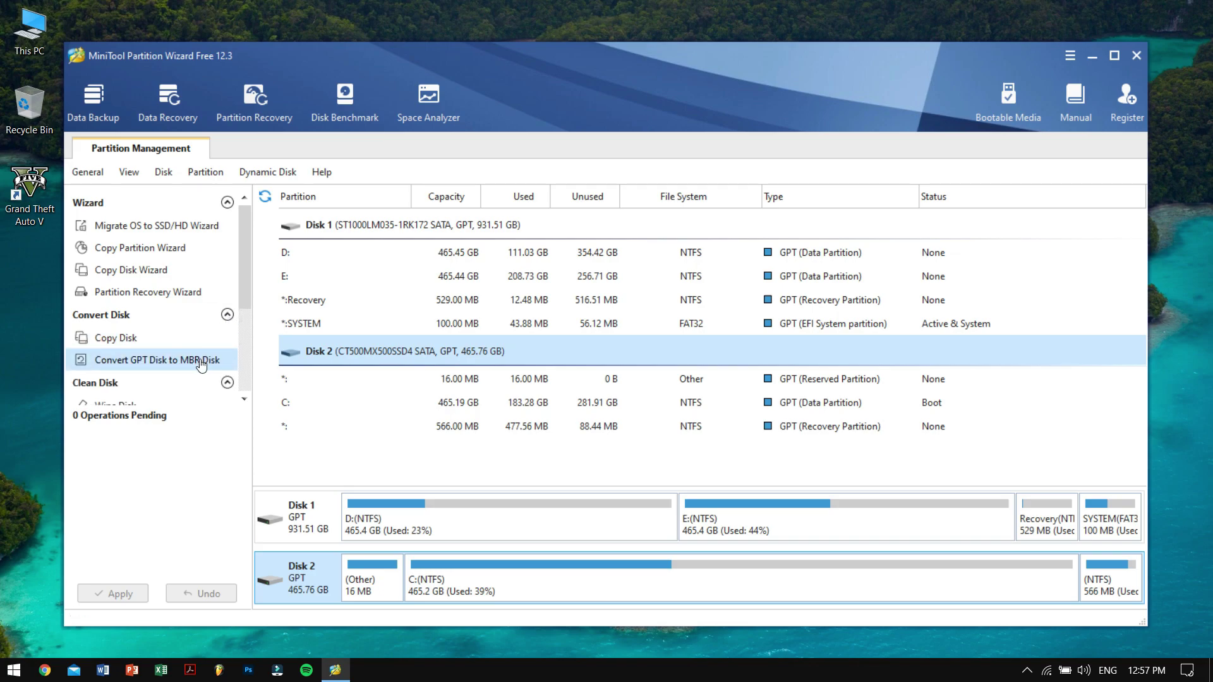
pyautogui.scroll(-3, 201, 365)
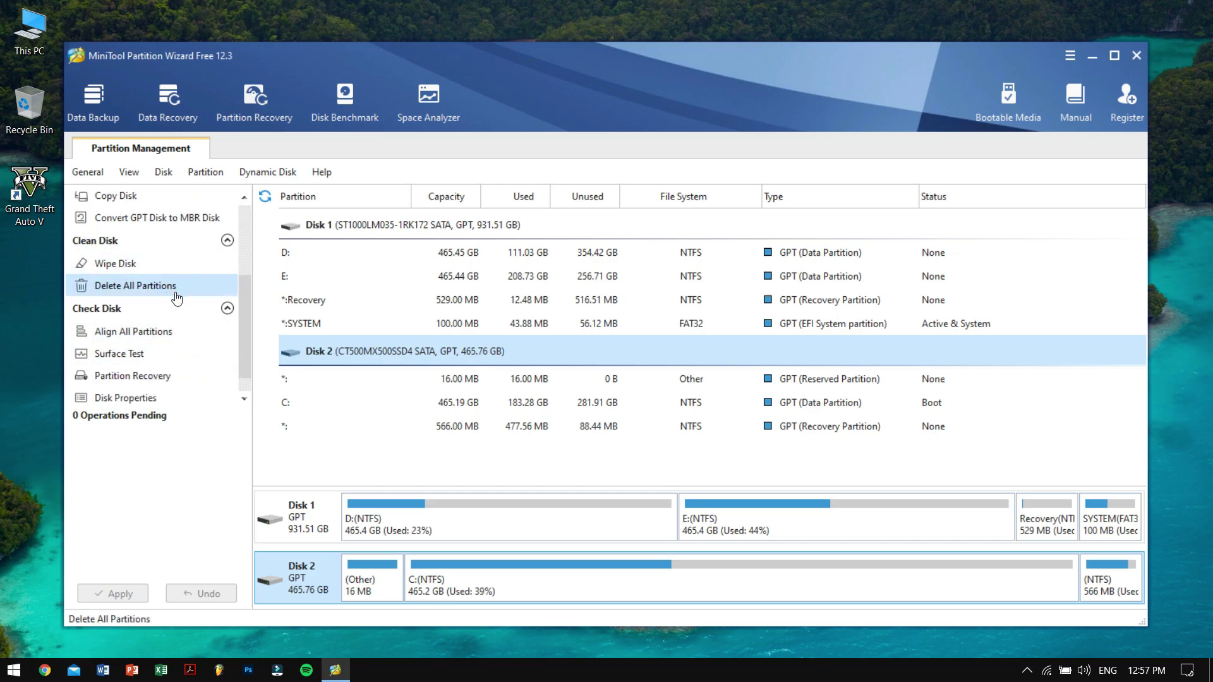
pyautogui.scroll(-1, 174, 328)
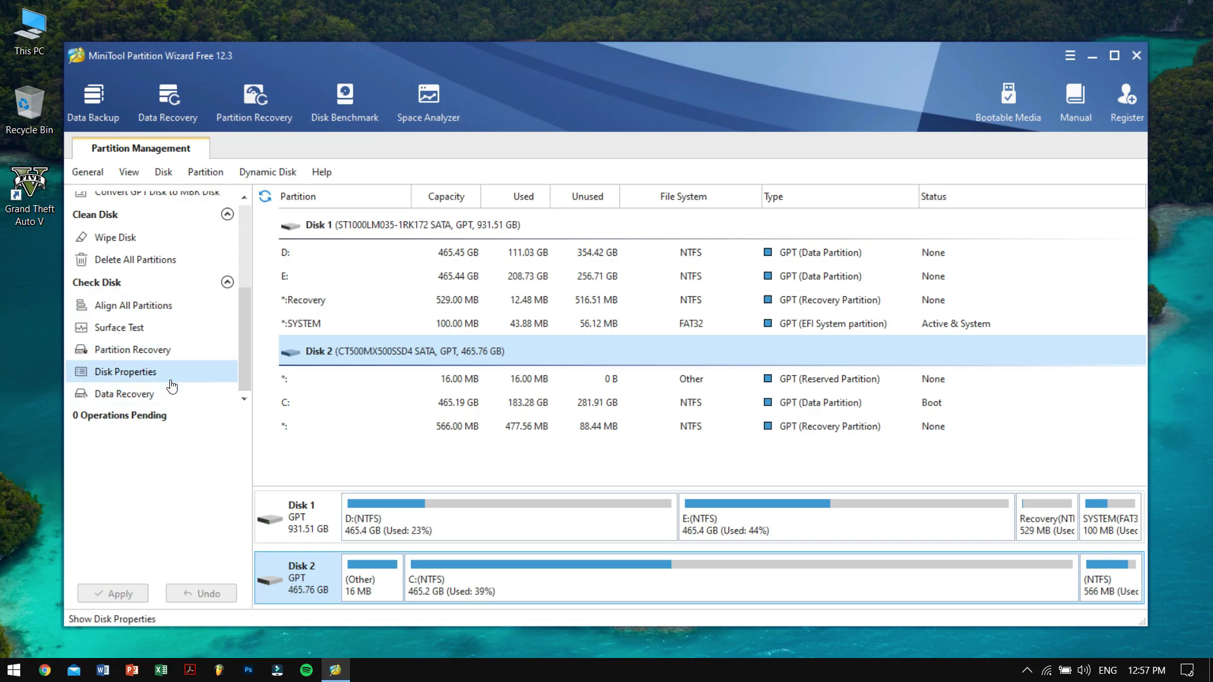
pyautogui.scroll(4, 152, 271)
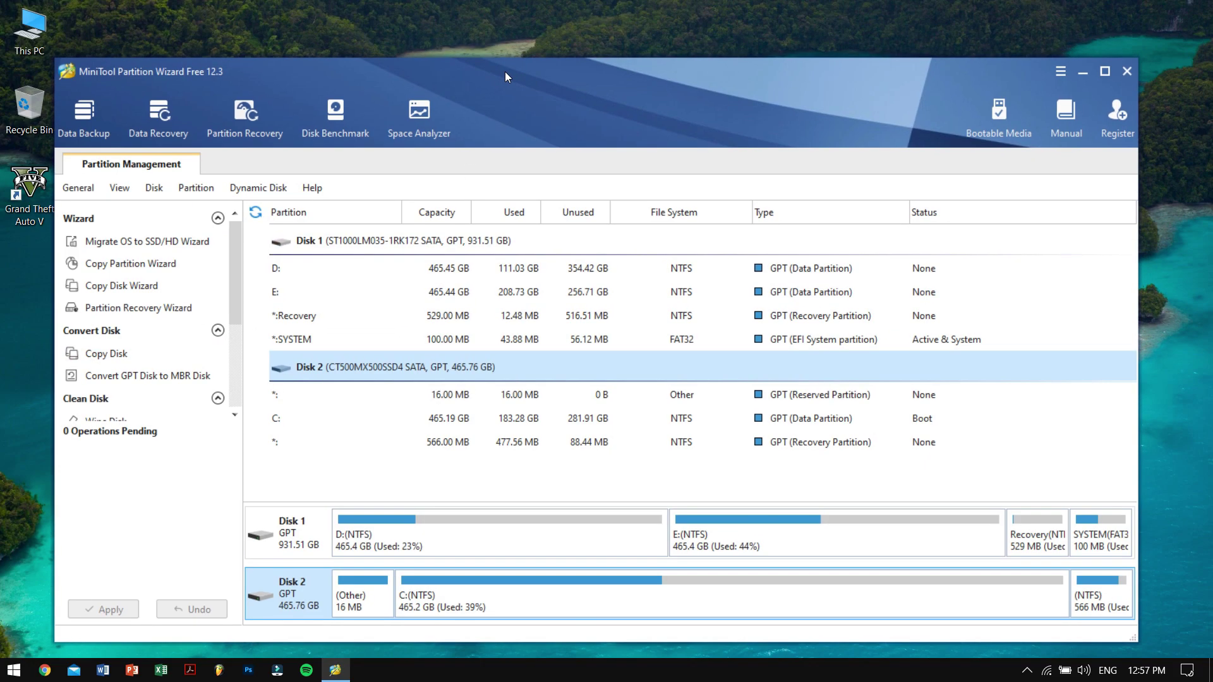
pyautogui.click(165, 114)
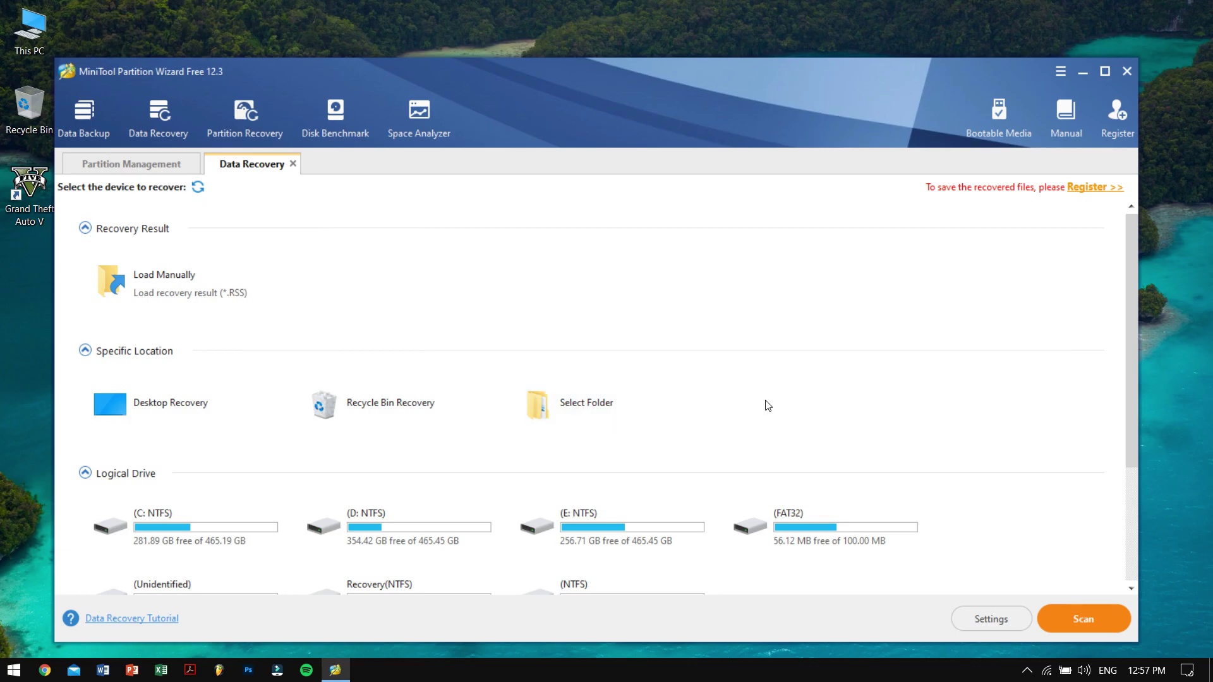
pyautogui.scroll(-3, 772, 406)
pyautogui.scroll(-1, 774, 406)
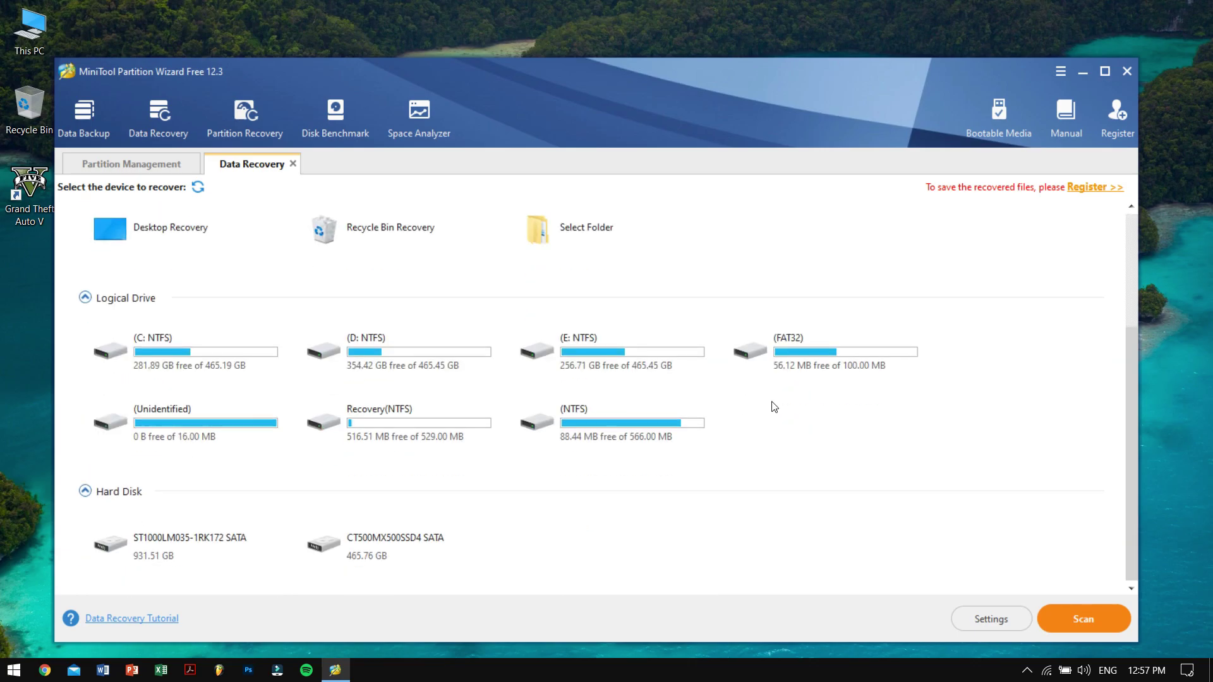
pyautogui.scroll(3, 774, 406)
pyautogui.scroll(-3, 775, 406)
pyautogui.scroll(1, 775, 464)
pyautogui.scroll(3, 774, 465)
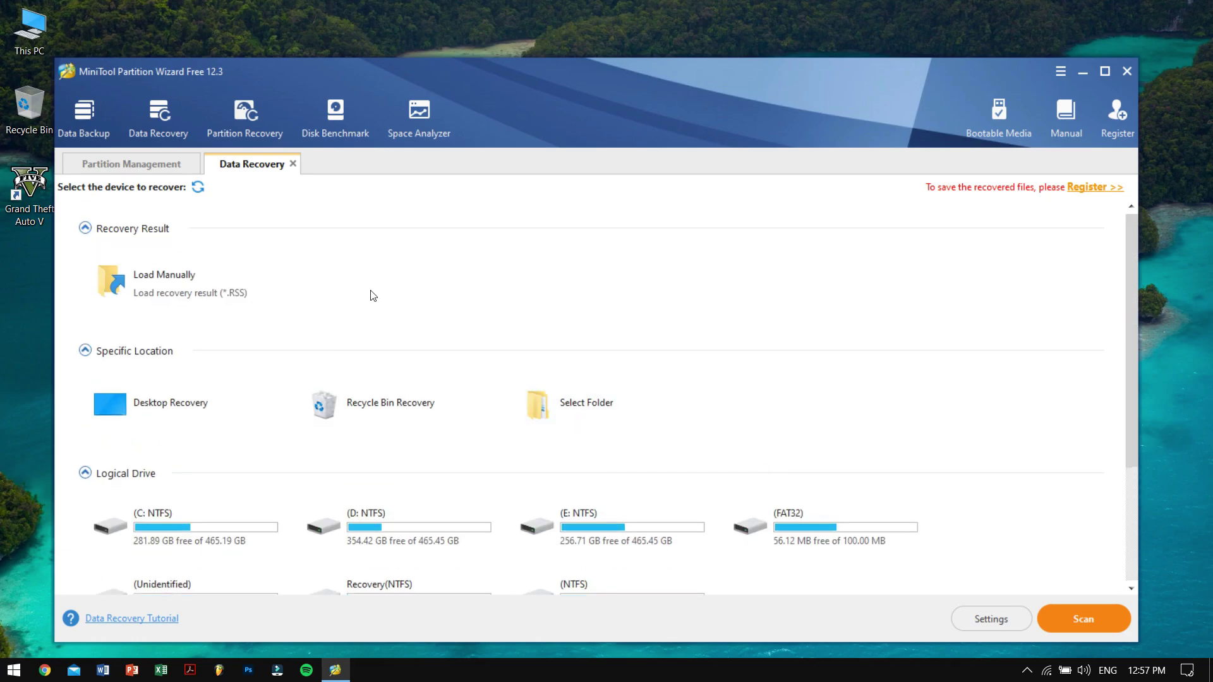
pyautogui.click(157, 163)
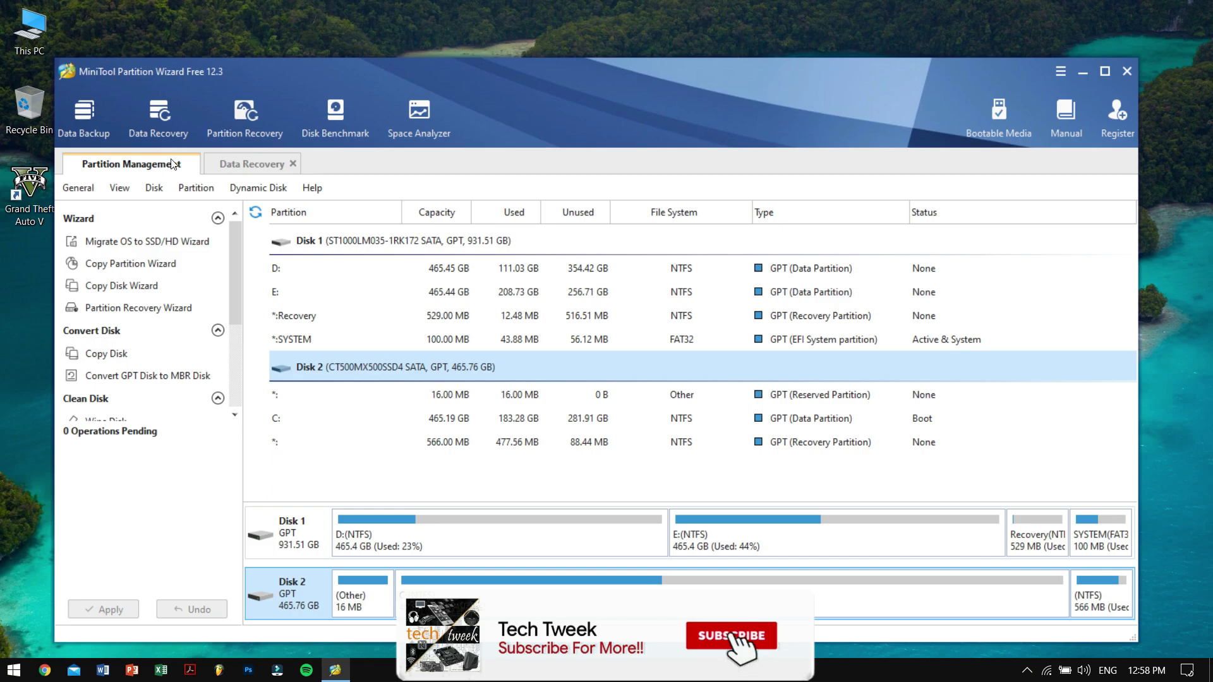
pyautogui.click(294, 165)
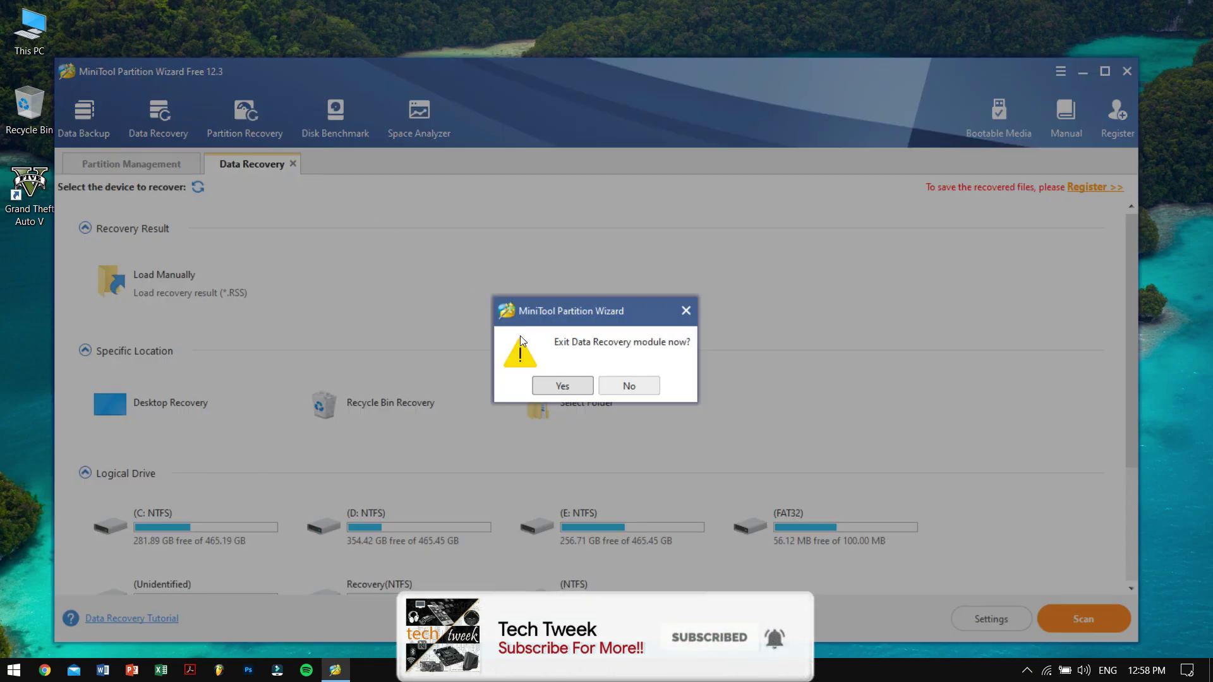
pyautogui.click(578, 388)
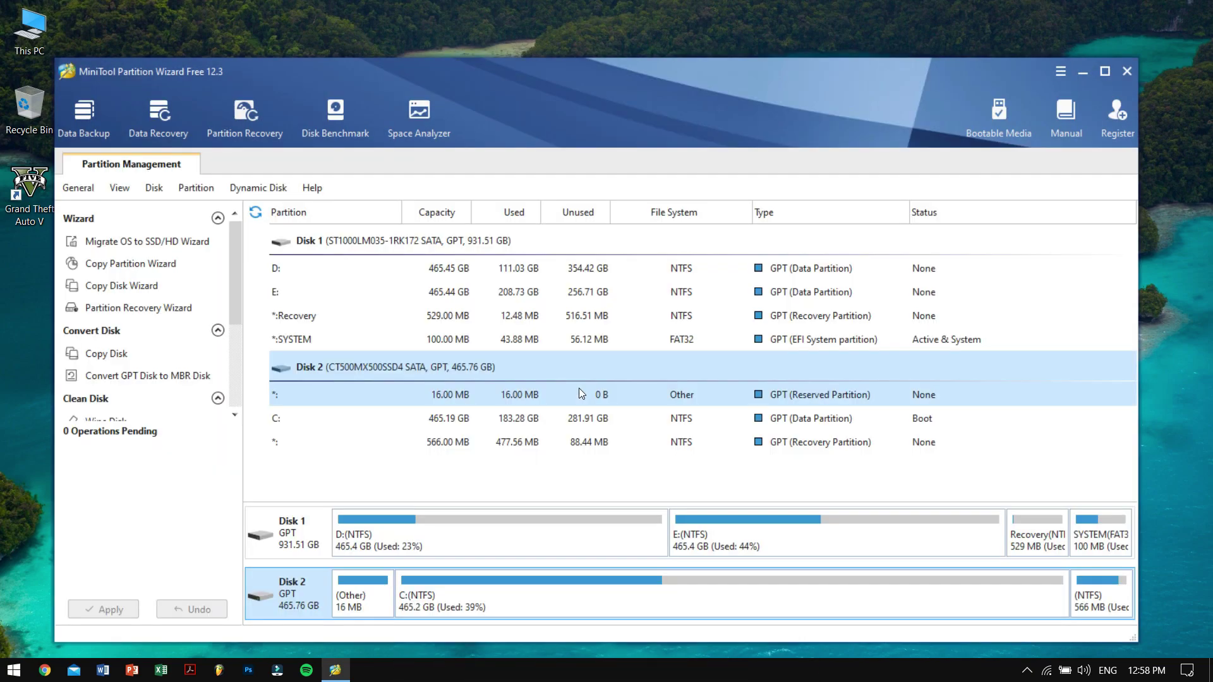